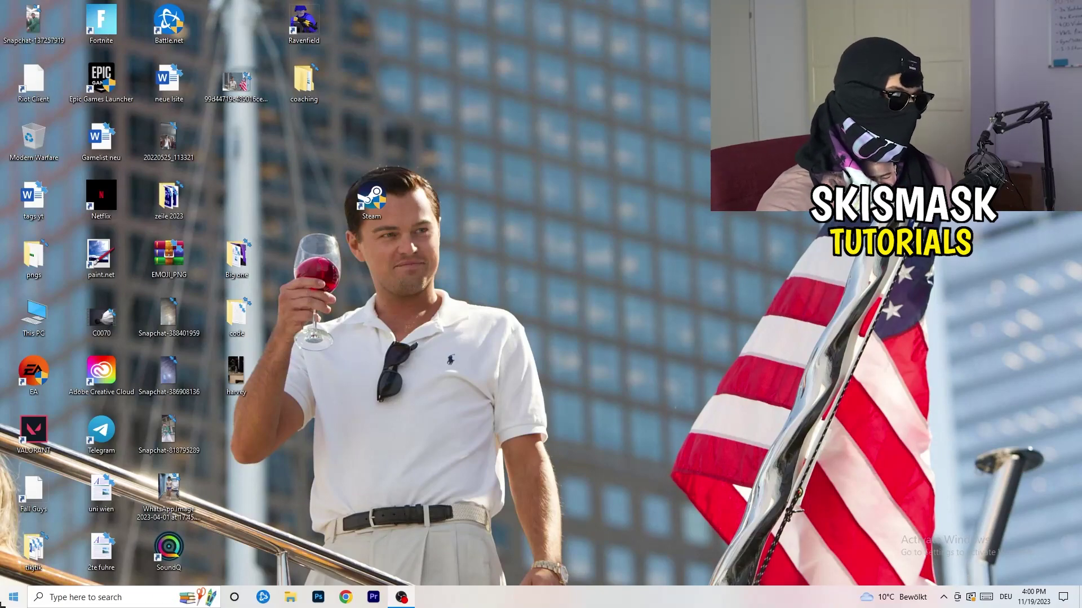
# - Open Settings' Gaming page, with Xbox Game Bar off, and move on to Captures
pyautogui.press('super')
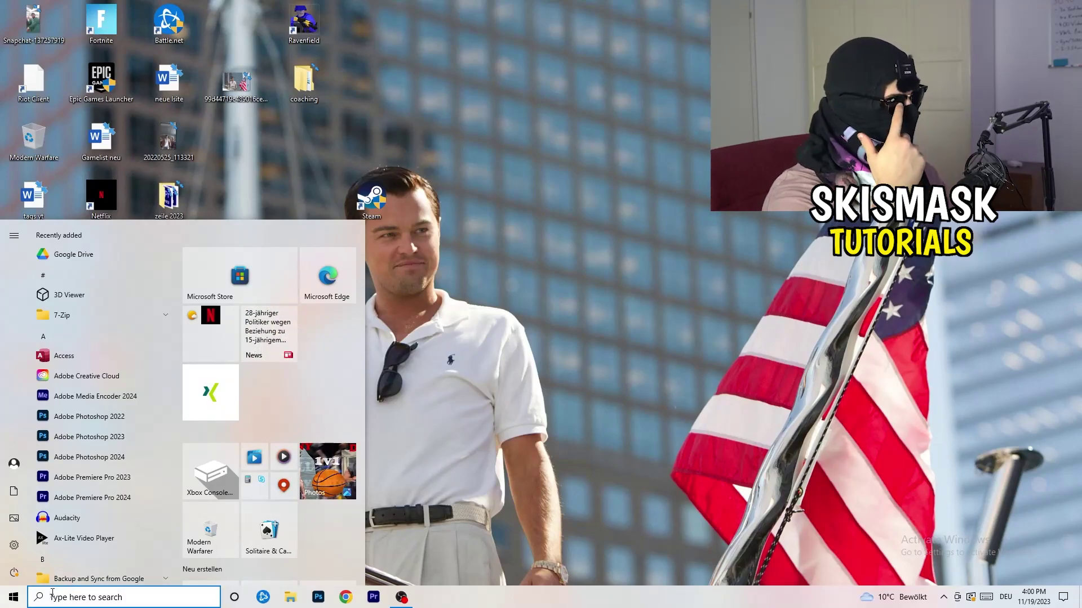
pyautogui.click(15, 545)
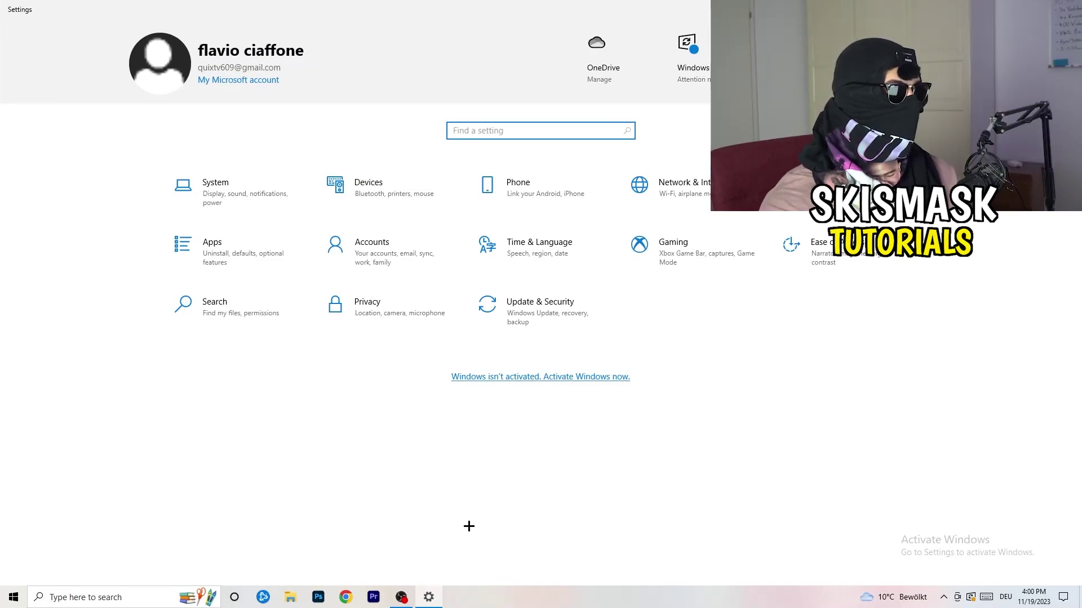
pyautogui.click(699, 269)
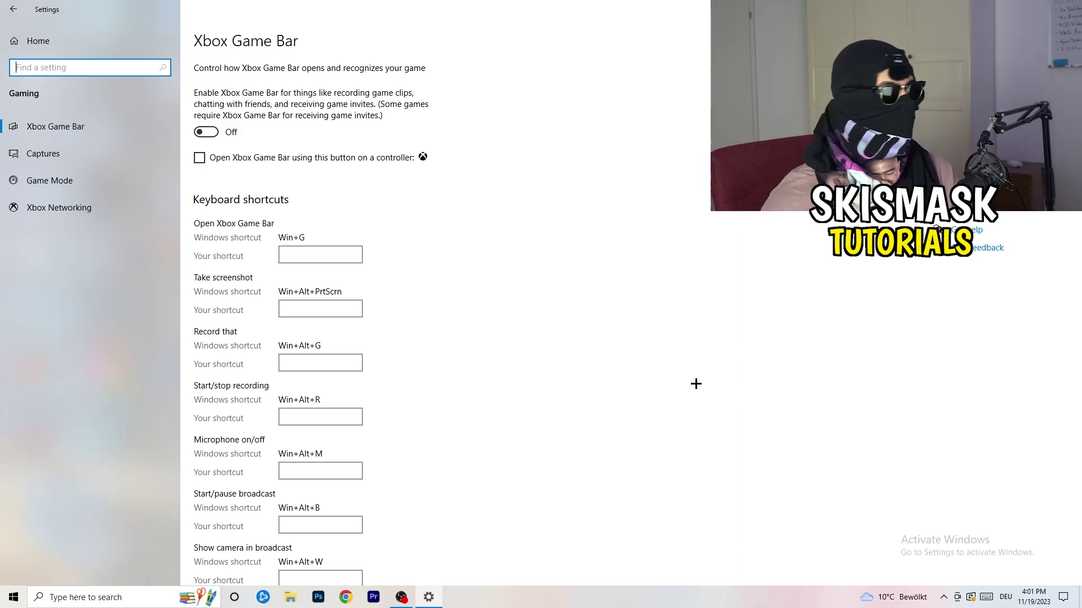
pyautogui.click(90, 156)
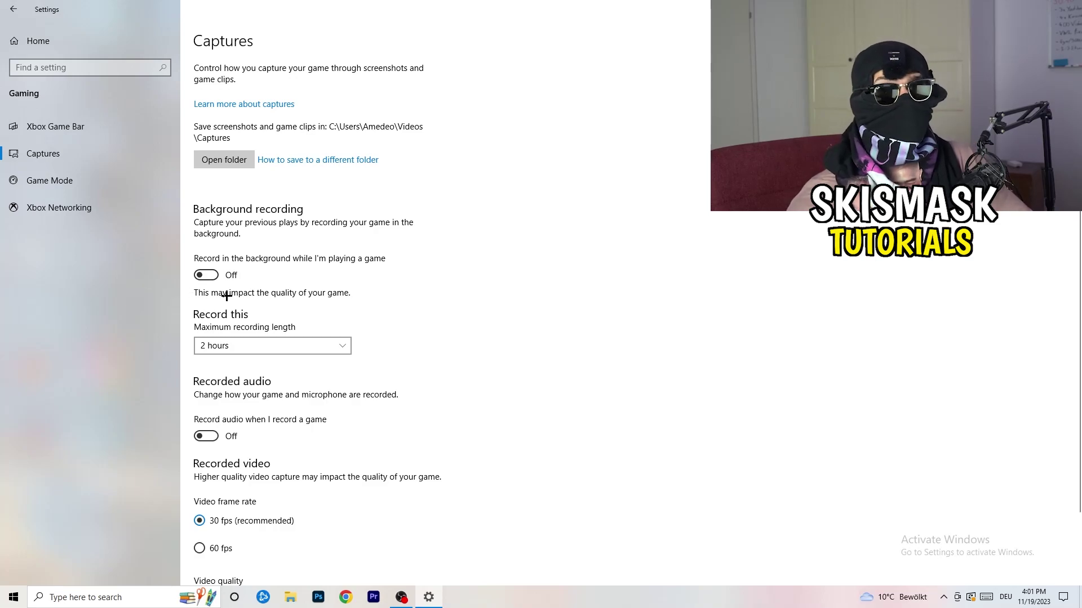
# - Keep the maximum recording length at 2 hours with background recording left off
pyautogui.click(263, 345)
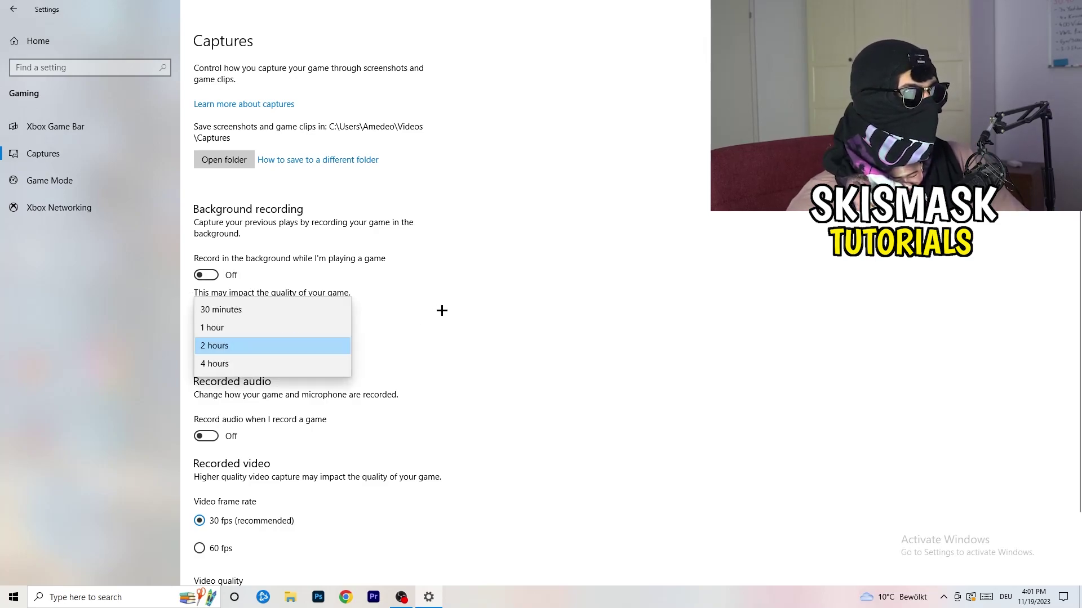
pyautogui.click(458, 305)
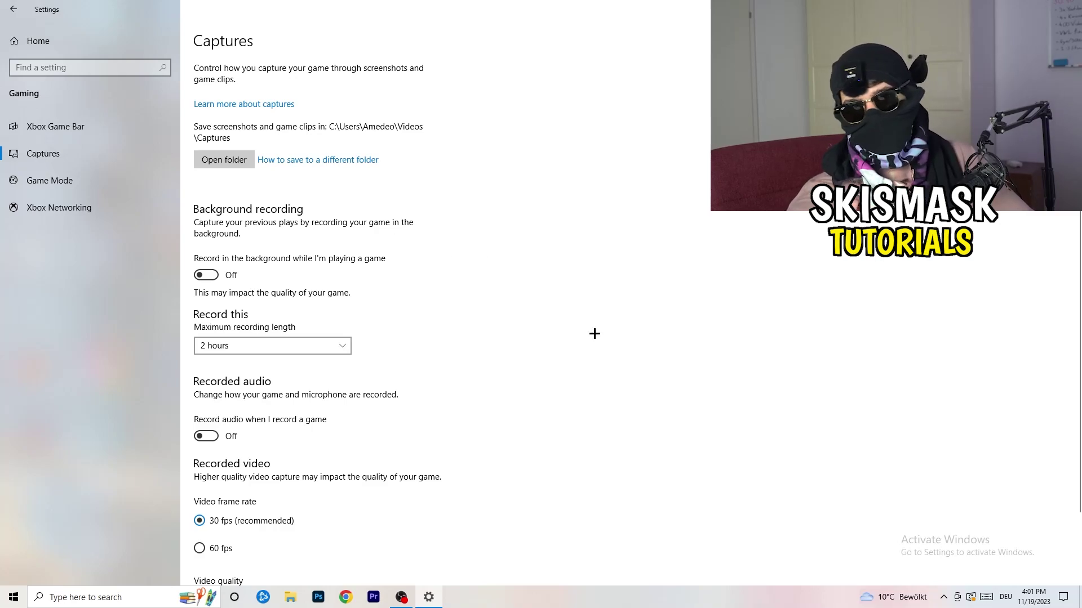
pyautogui.click(321, 341)
pyautogui.click(693, 280)
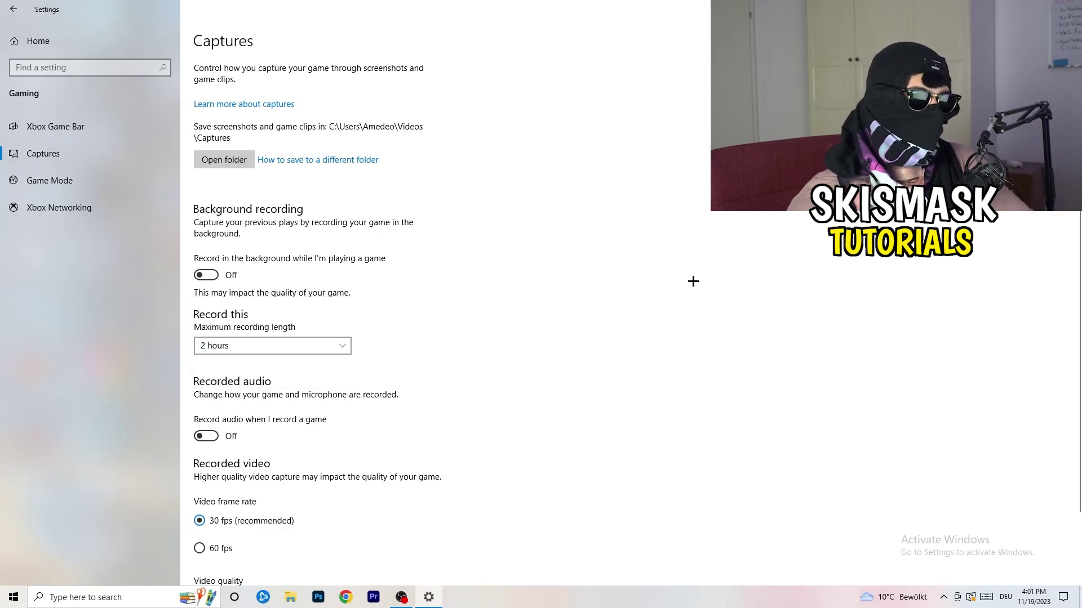
pyautogui.scroll(-3, 338, 425)
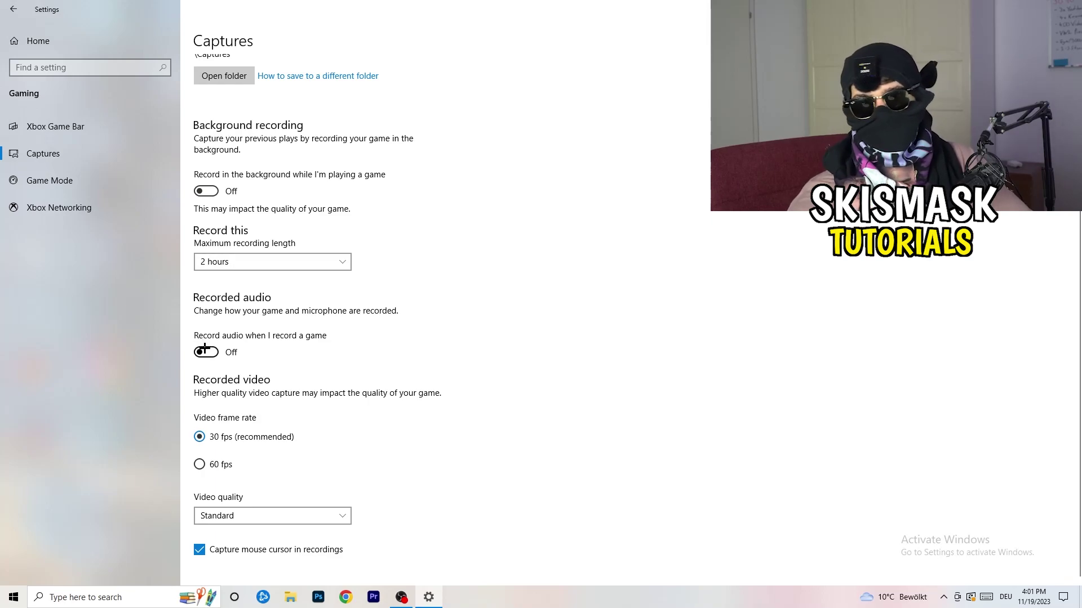
pyautogui.click(78, 179)
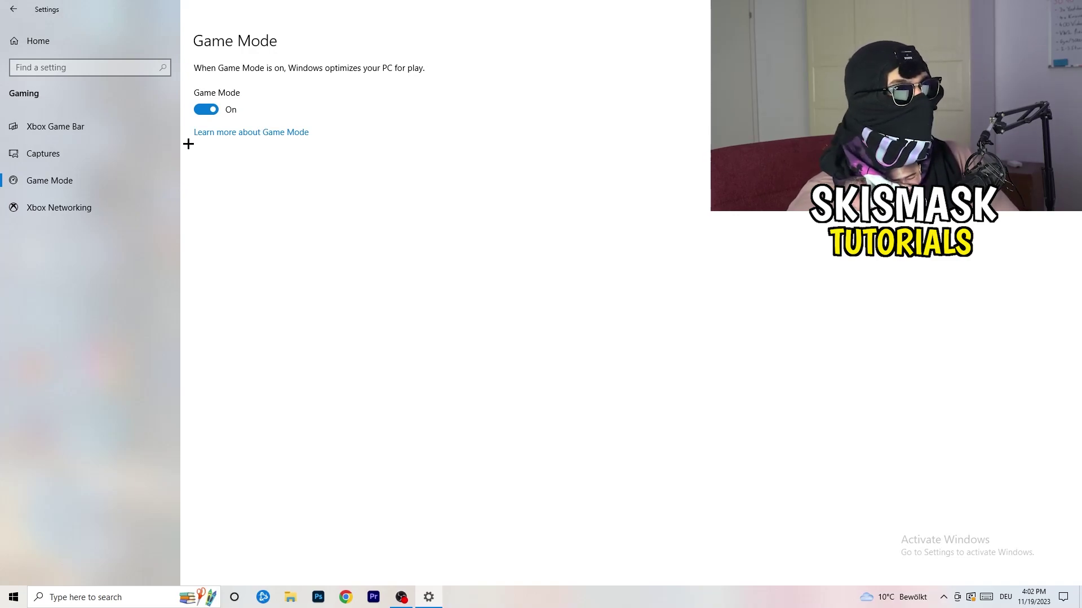
# - Close Settings with Game Mode left switched on
pyautogui.hotkey('alt', 'F4')
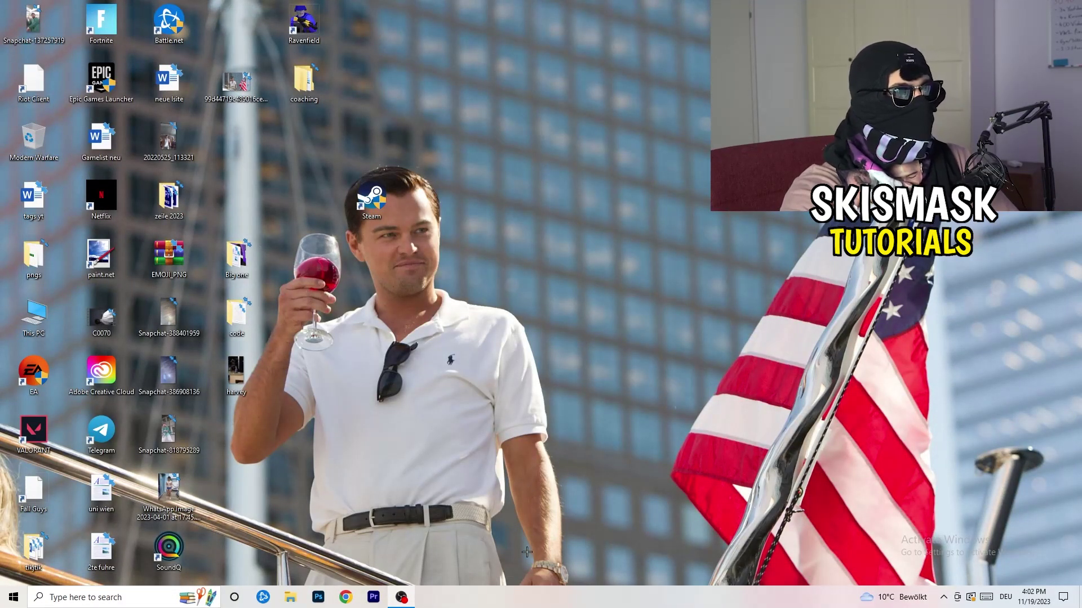
# - Launch Task Manager from the taskbar menu and maximize it to show all processes
pyautogui.moveTo(525, 594); pyautogui.dragTo(378, 529)
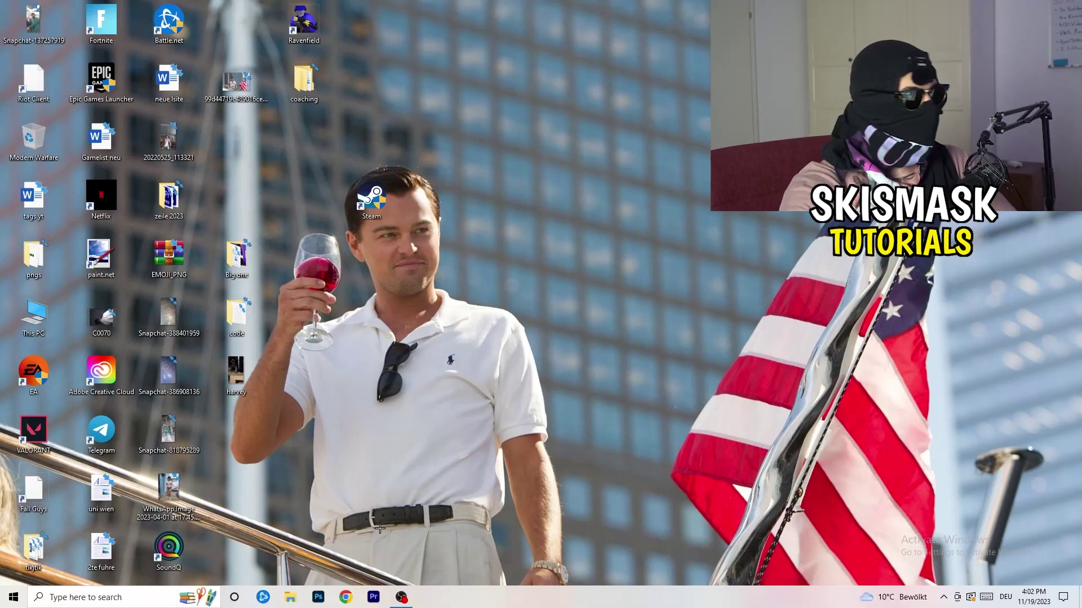
pyautogui.rightClick(526, 600)
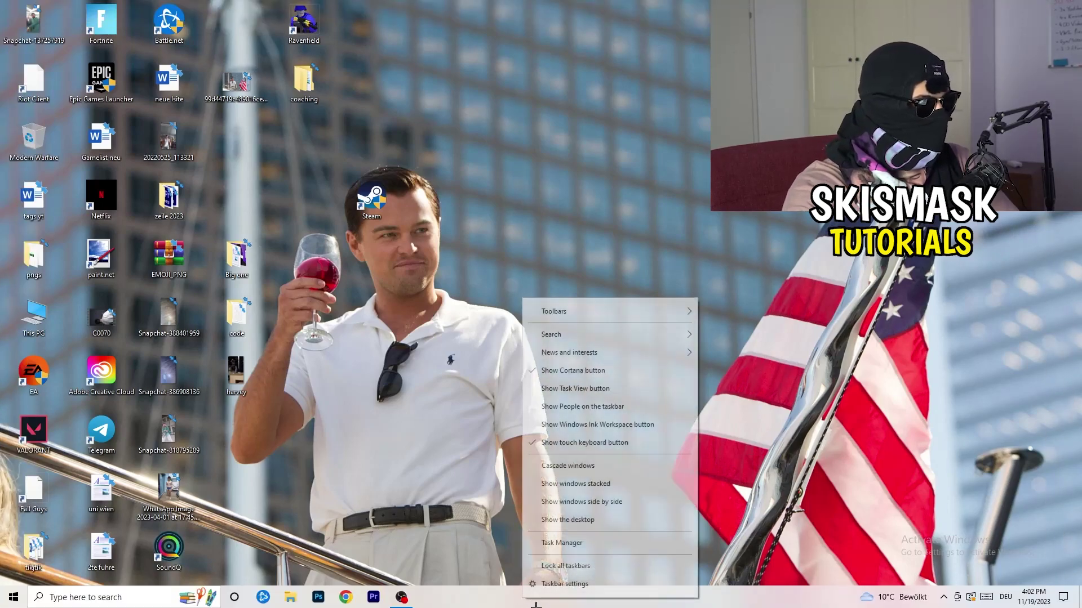
pyautogui.click(581, 544)
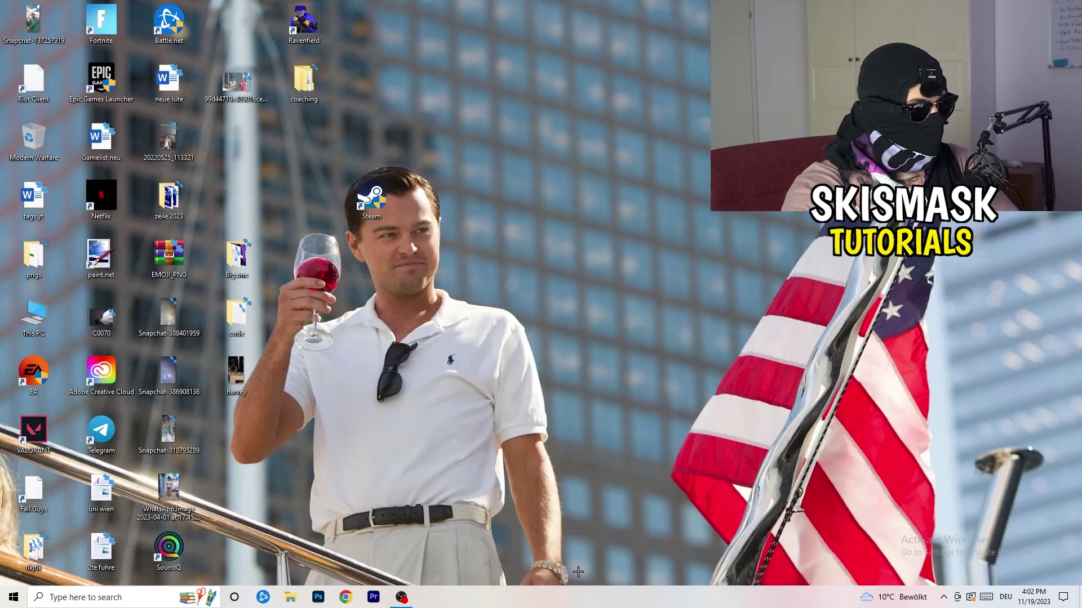
pyautogui.click(624, 28)
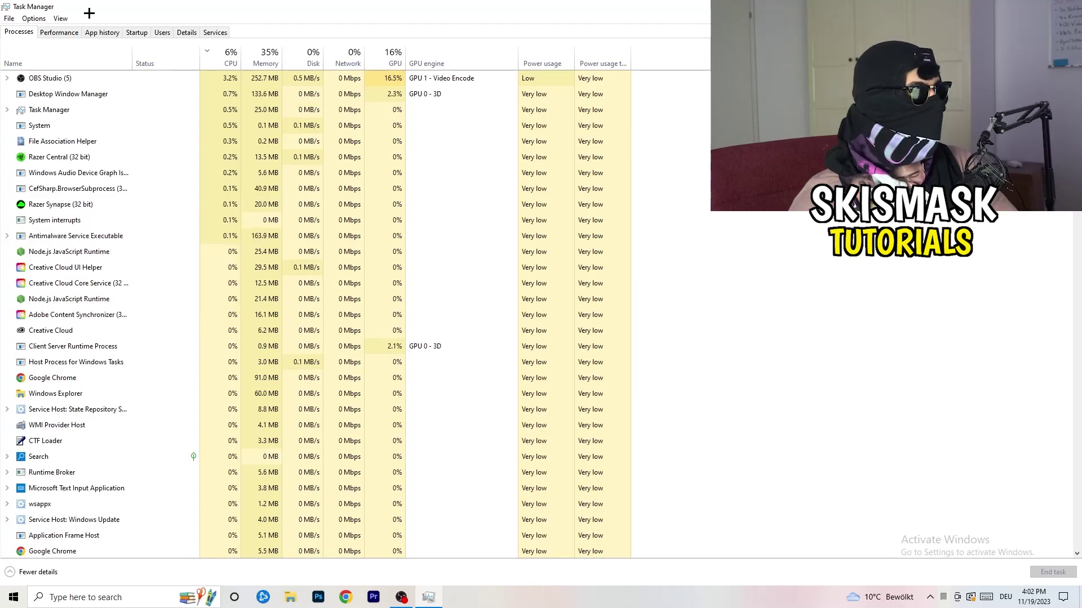
pyautogui.click(388, 56)
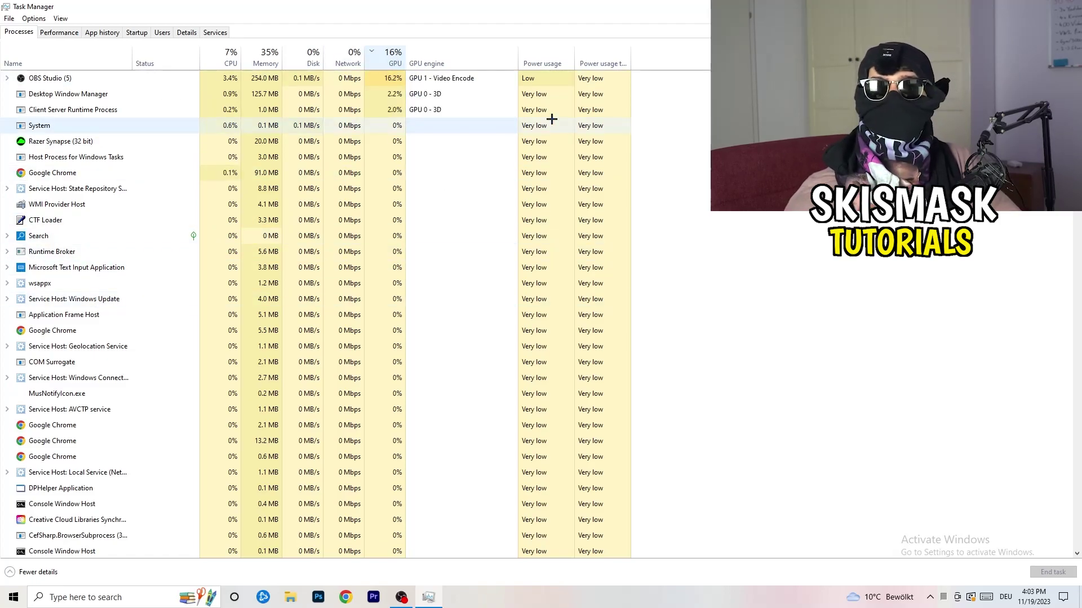
pyautogui.rightClick(392, 81)
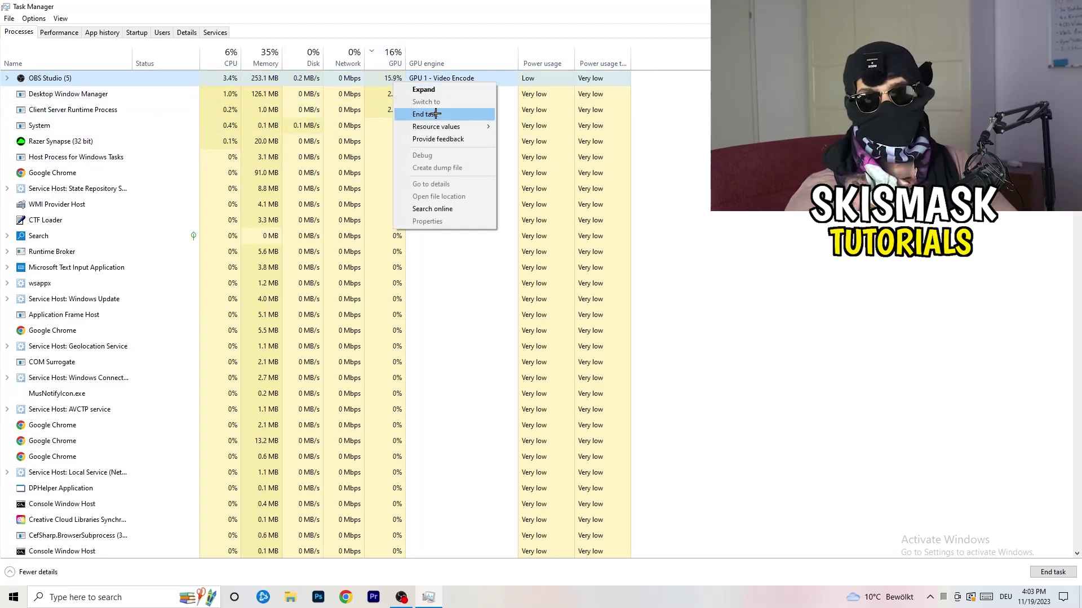
pyautogui.click(702, 135)
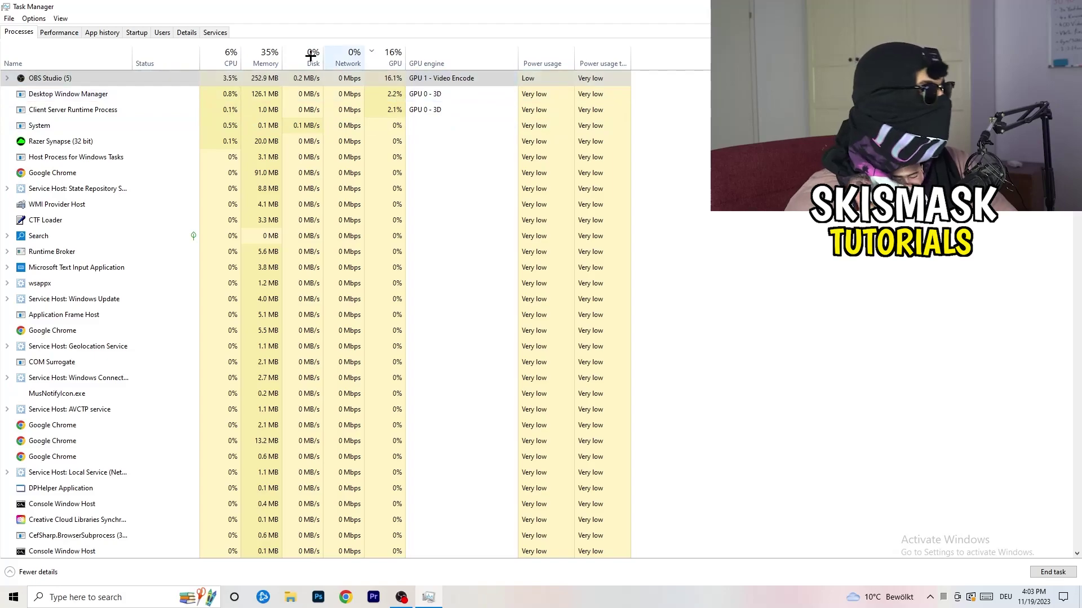
pyautogui.click(226, 57)
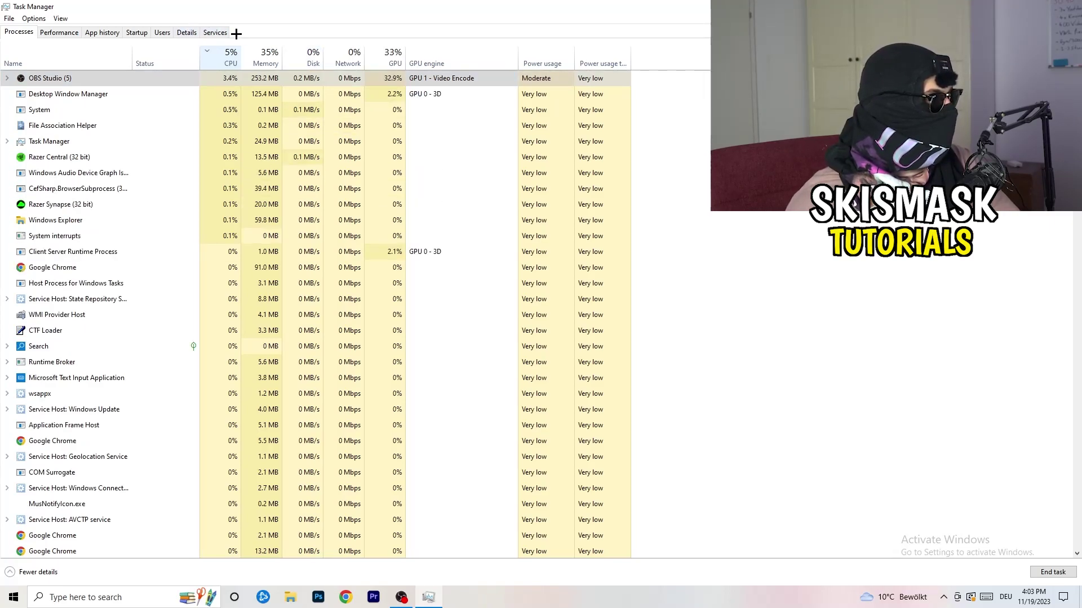
pyautogui.click(187, 32)
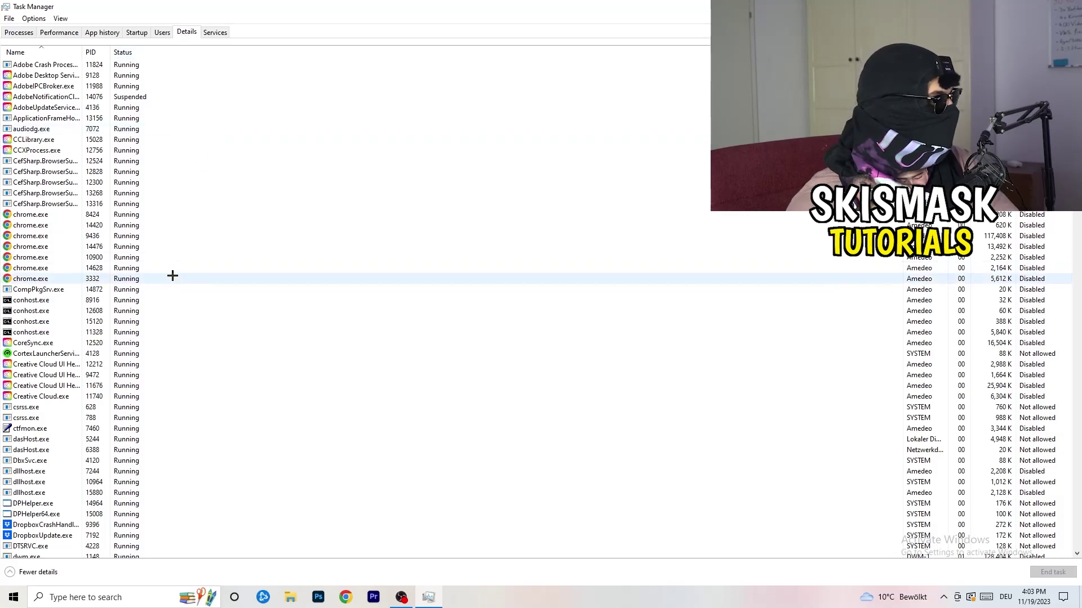
# - Show the Set priority choices for a Creative Cloud UI Helper process in Details
pyautogui.scroll(-3, 164, 293)
pyautogui.scroll(3, 169, 264)
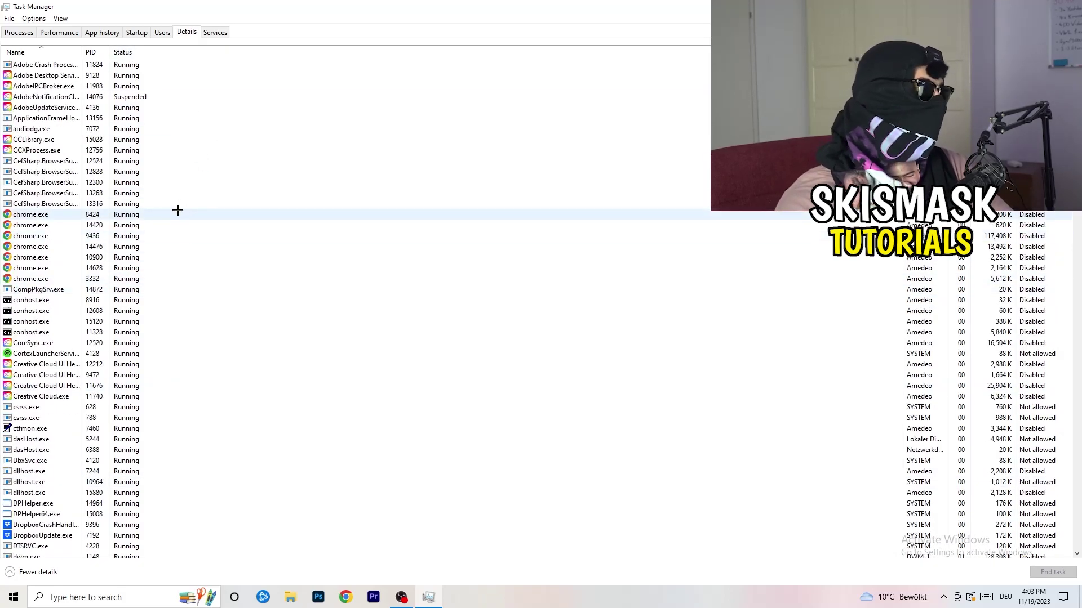
pyautogui.scroll(-3, 54, 295)
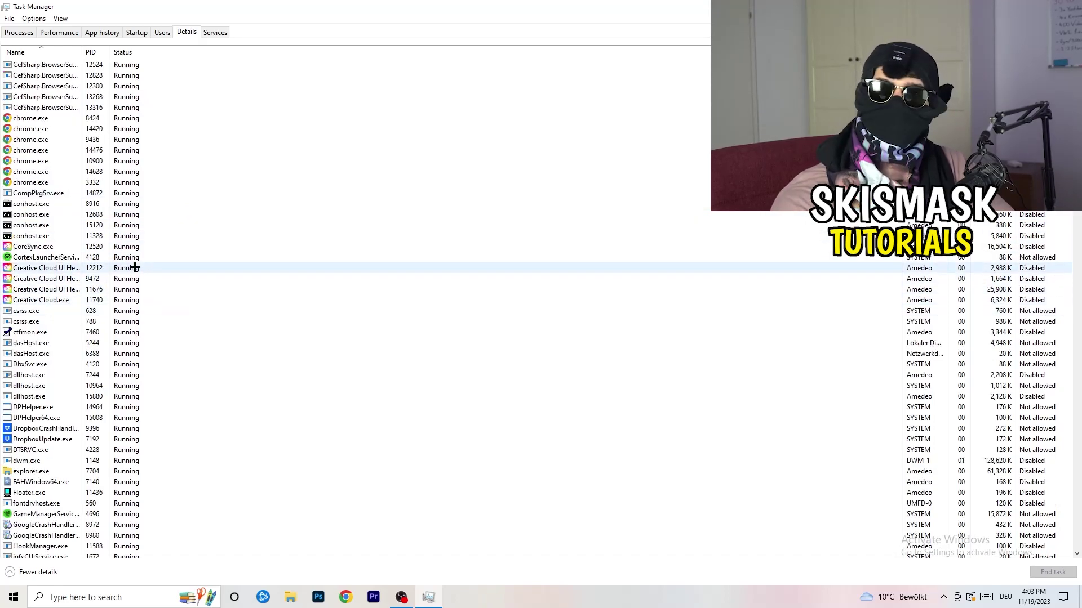
pyautogui.click(45, 289)
pyautogui.rightClick(45, 289)
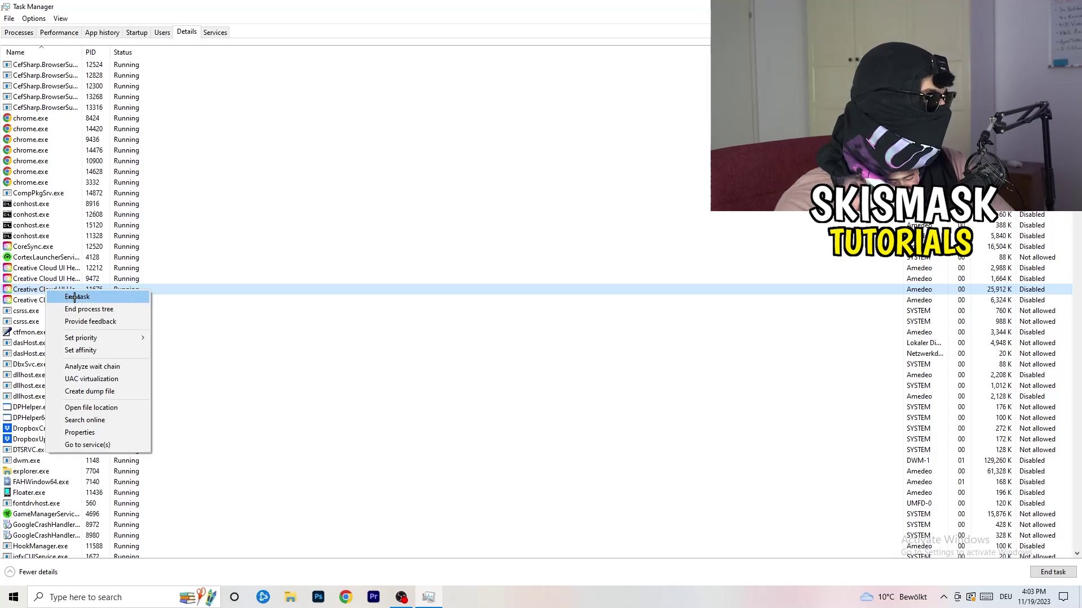
pyautogui.moveTo(92, 339)
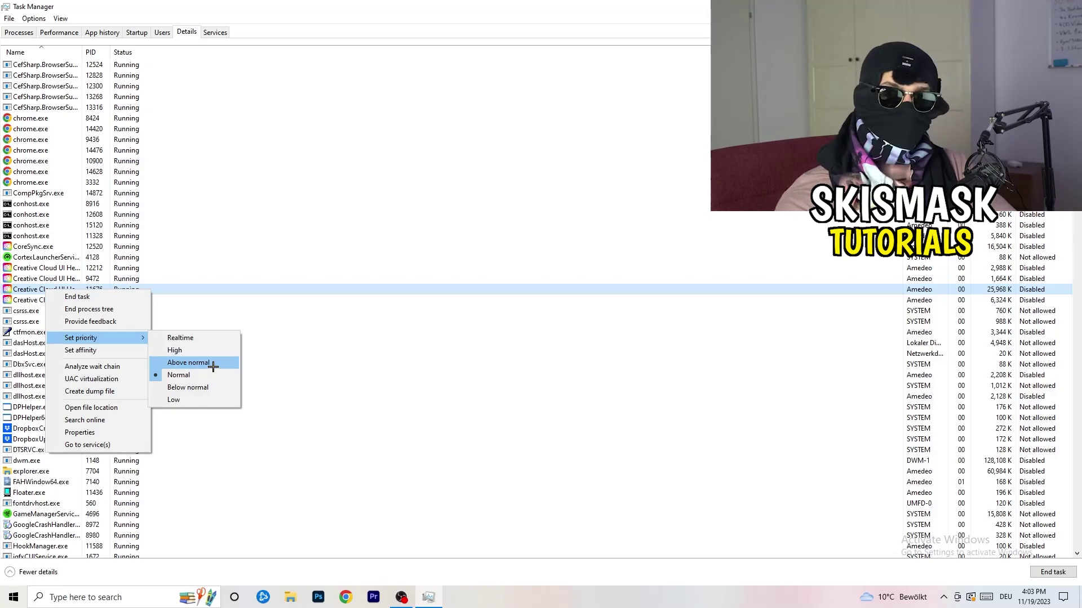
pyautogui.click(147, 35)
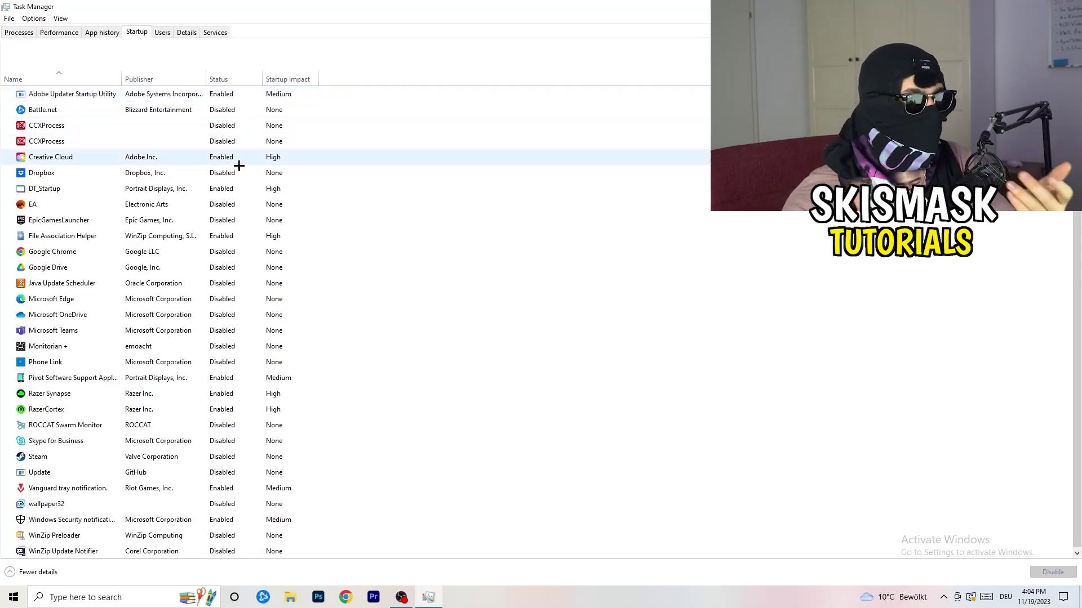
# - Leave DT_Startup enabled as a startup app and close Task Manager
pyautogui.rightClick(247, 185)
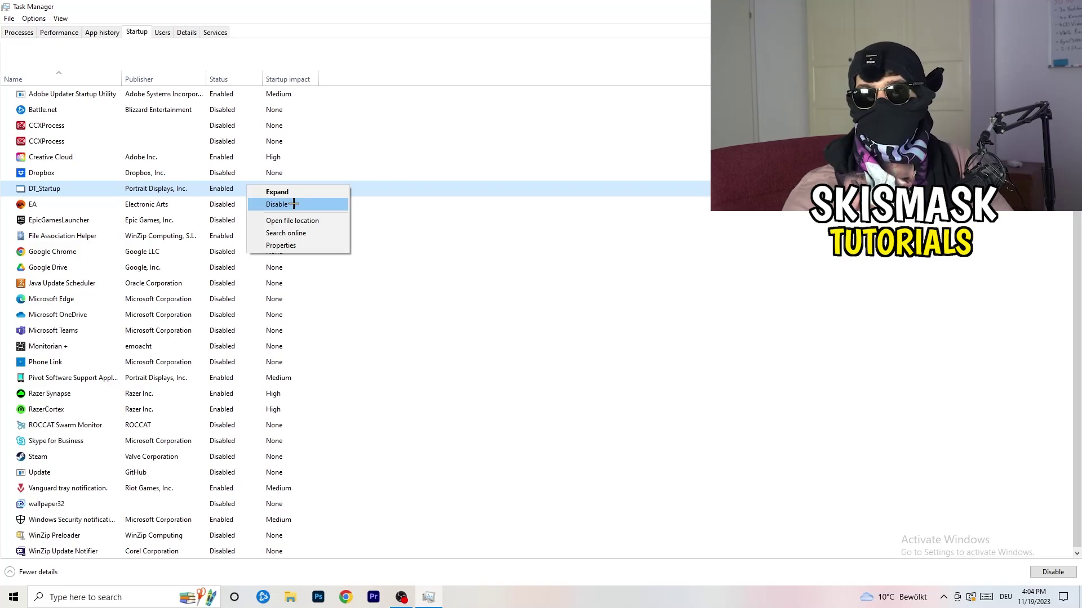
pyautogui.click(607, 55)
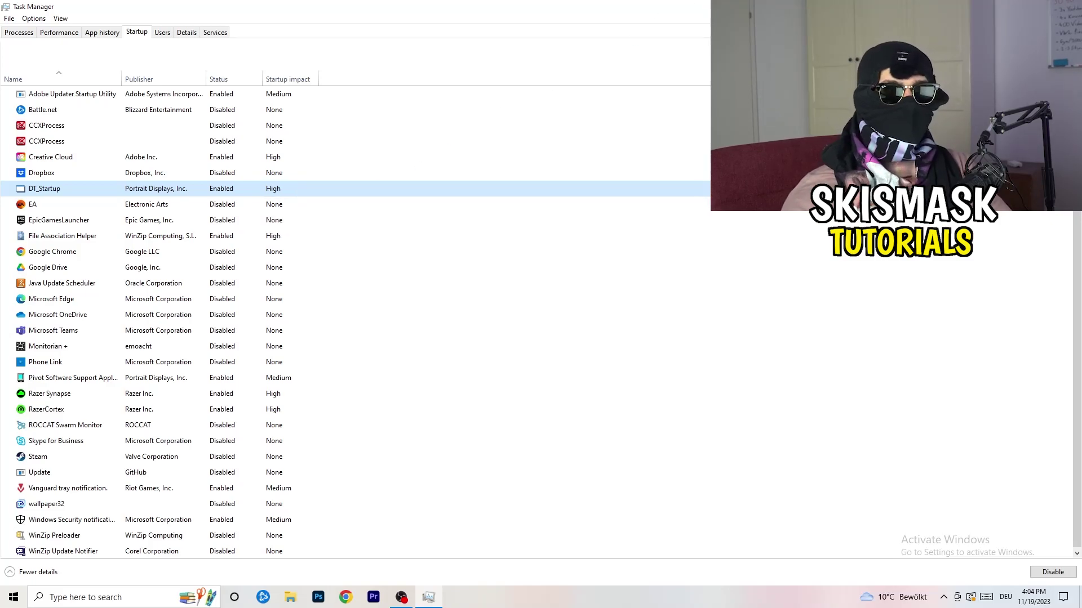
pyautogui.hotkey('alt', 'F4')
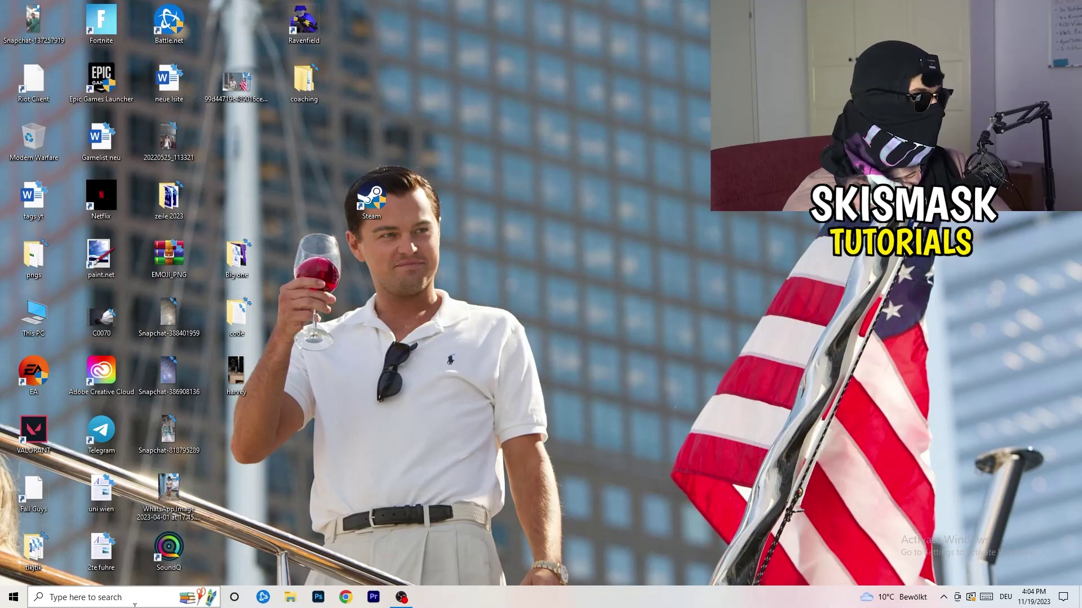
# - Keep Display scaling at 100% (Recommended) at 1920 × 1080 resolution
pyautogui.click(11, 599)
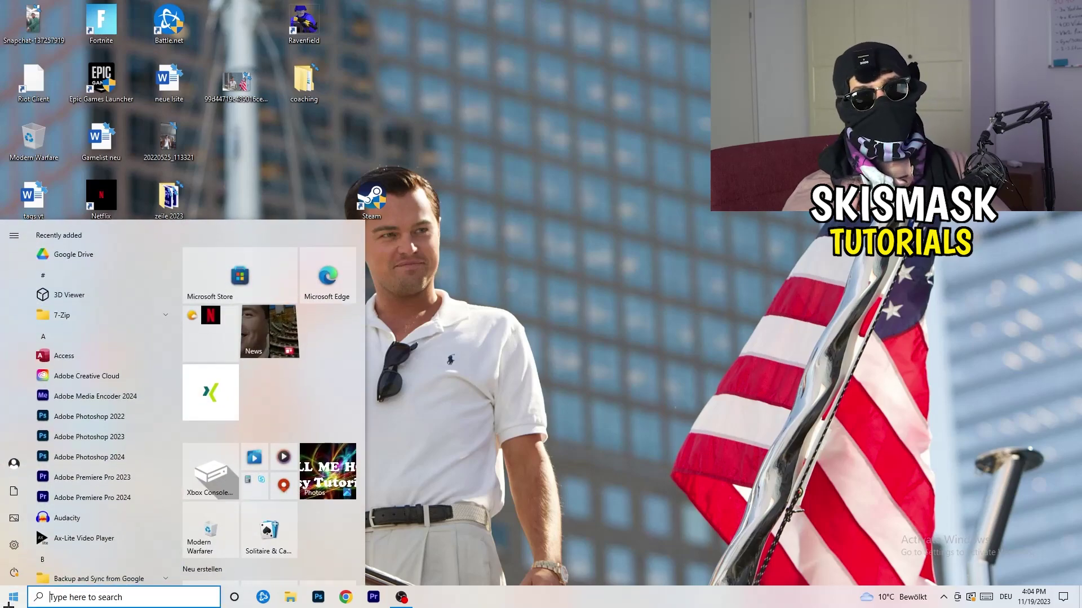
pyautogui.click(11, 554)
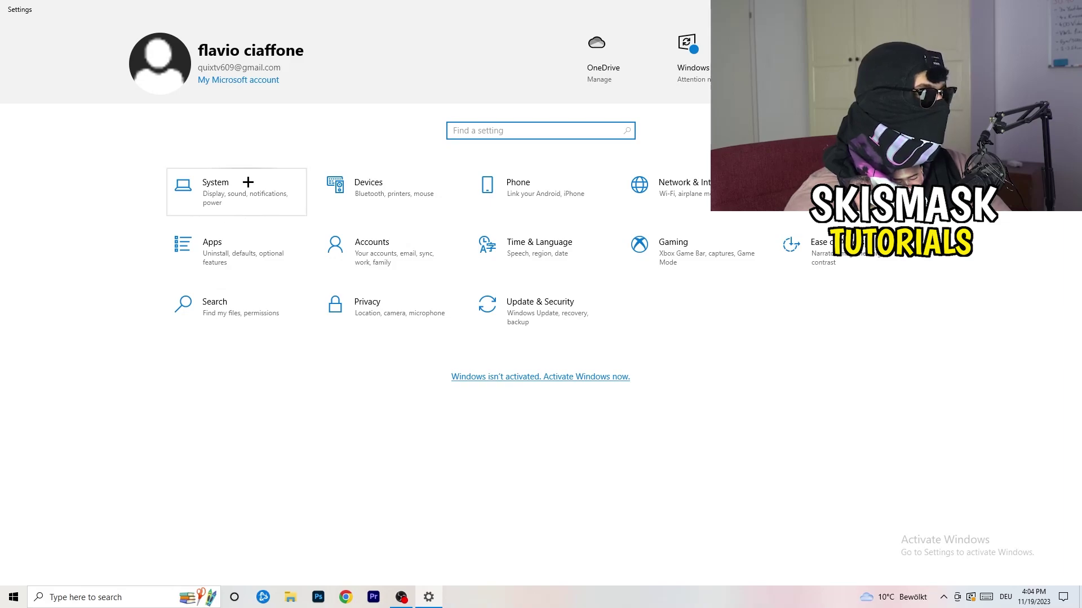
pyautogui.click(255, 182)
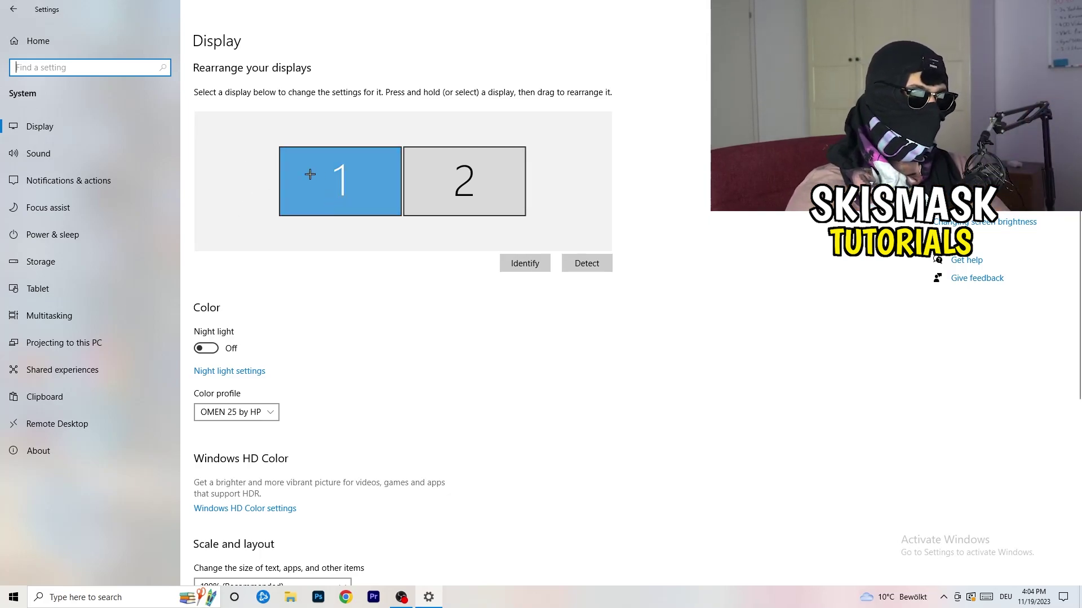
pyautogui.scroll(-5, 393, 205)
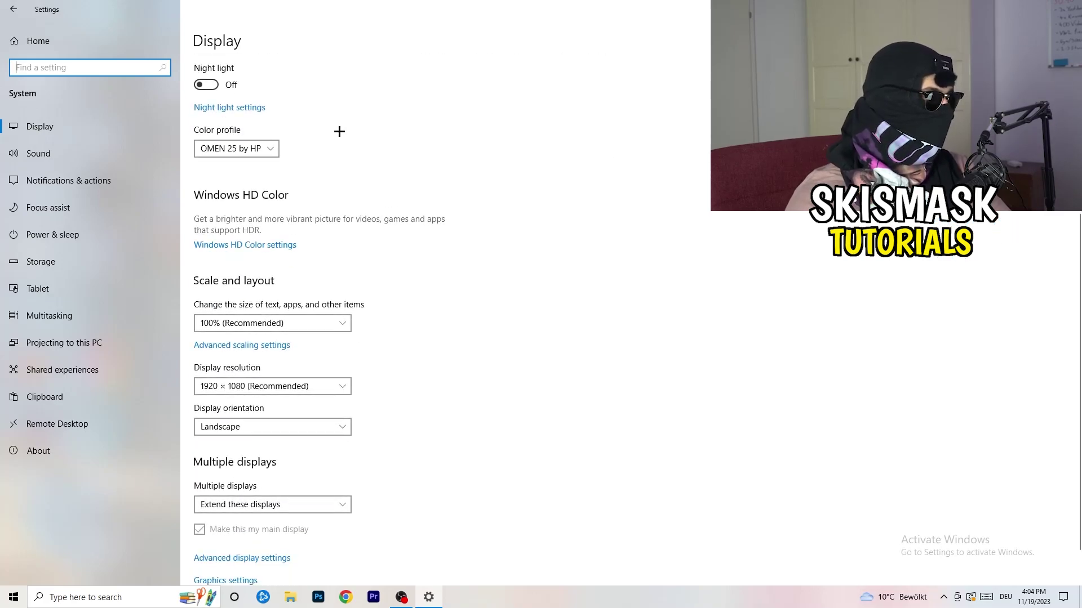
pyautogui.click(316, 324)
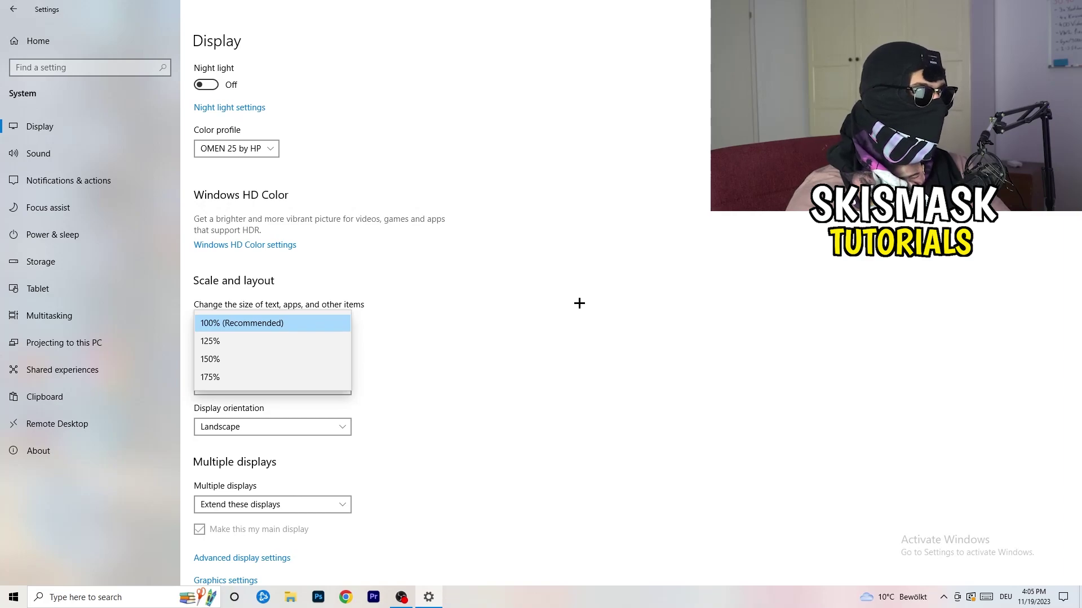
pyautogui.click(572, 301)
pyautogui.scroll(-1, 461, 310)
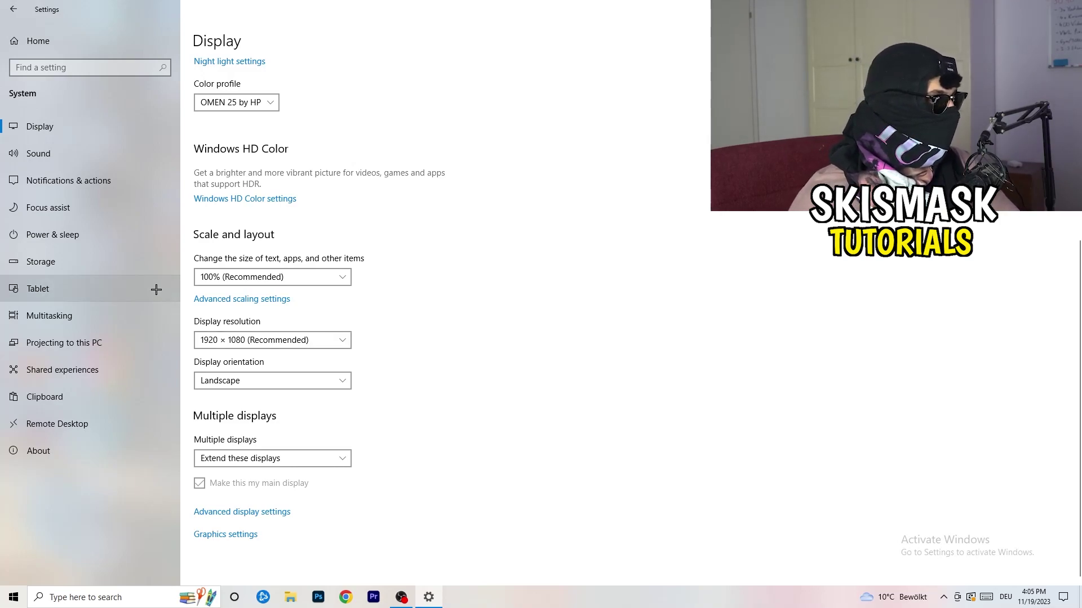
# - Review the power plans in Power Options, leaving Balanced selected, and close it
pyautogui.click(84, 237)
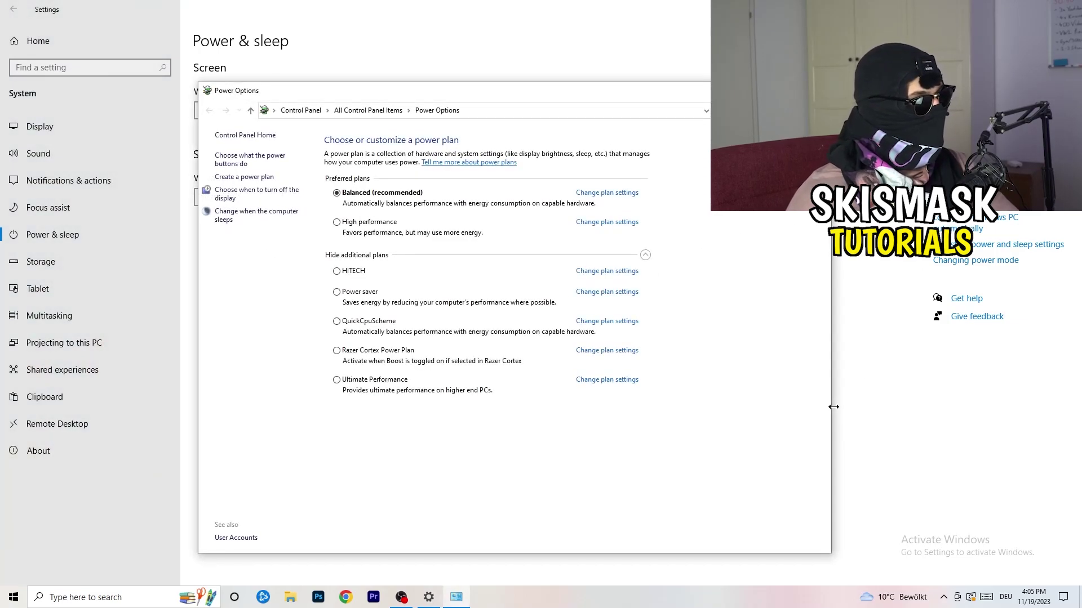
pyautogui.click(645, 255)
pyautogui.click(645, 255)
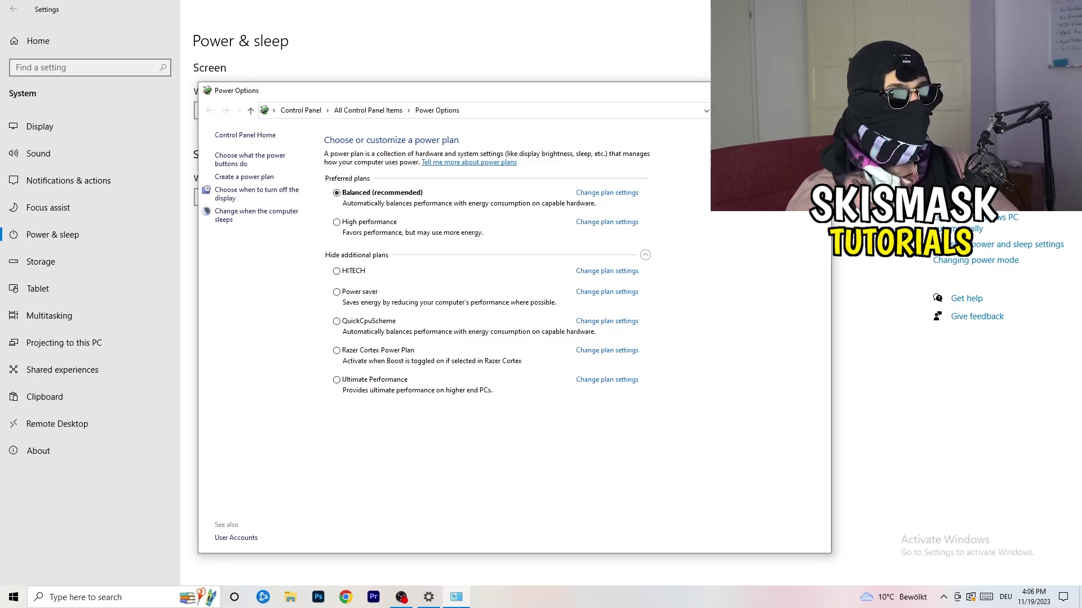
pyautogui.hotkey('alt', 'F4')
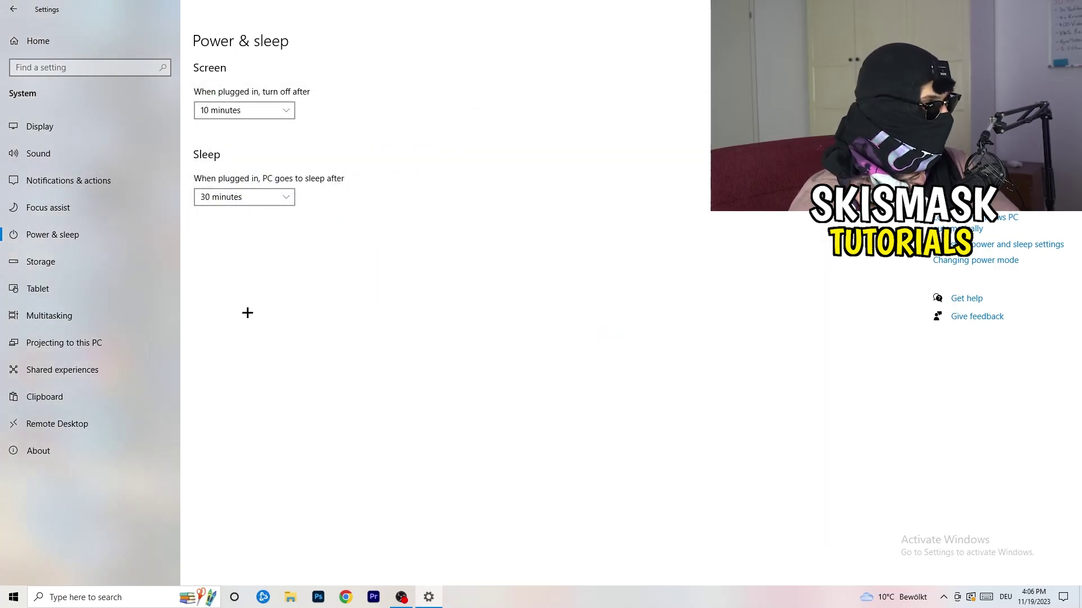
# - Enable deleting unused temporary files, keeping the 14-day recycle bin and 60-day Downloads limits
pyautogui.click(74, 270)
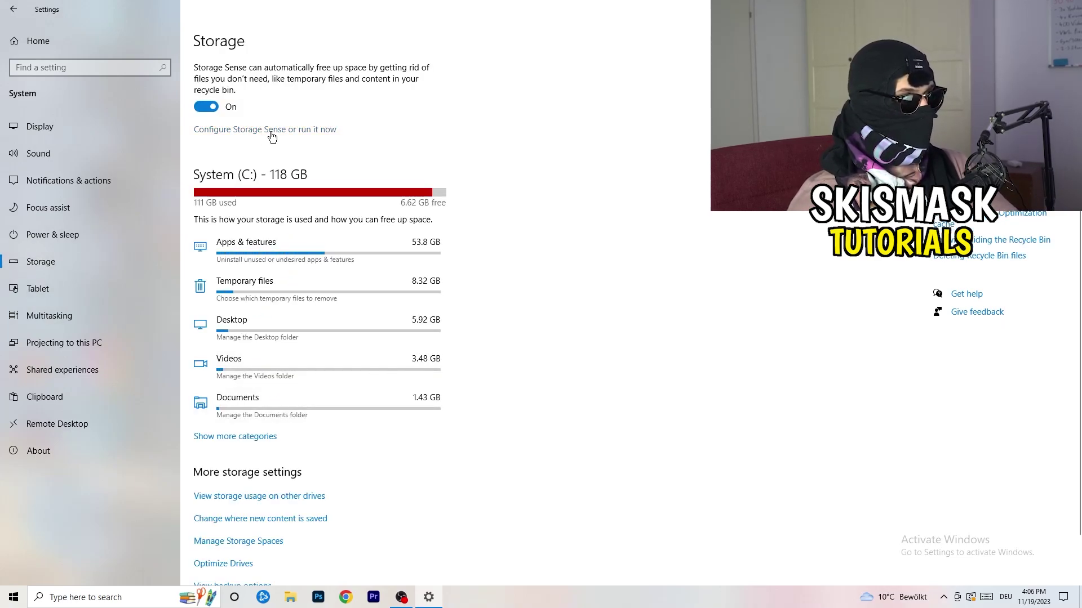
pyautogui.click(271, 133)
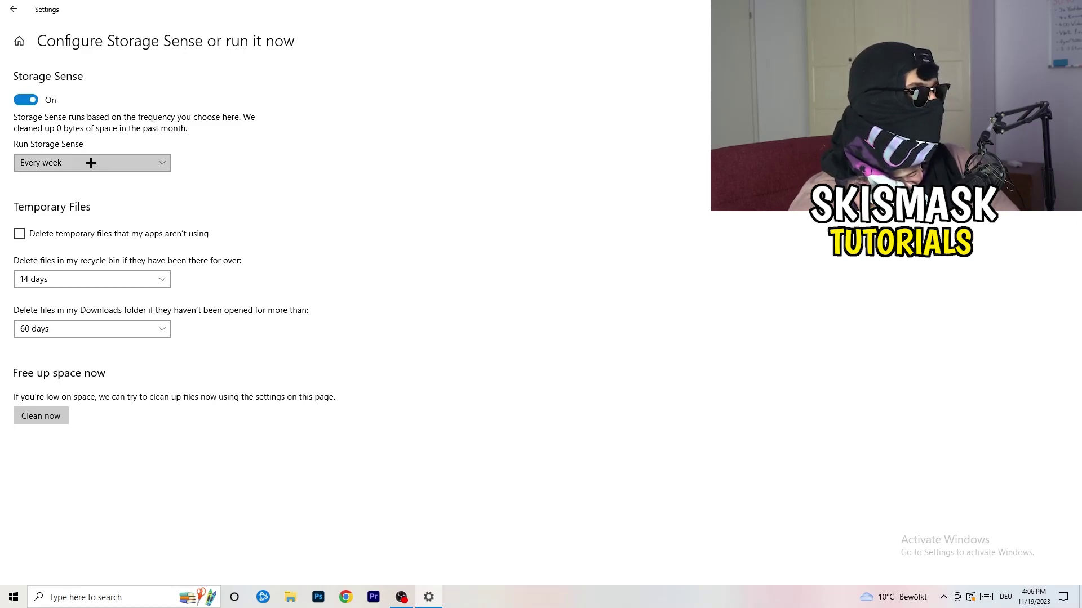
pyautogui.click(65, 236)
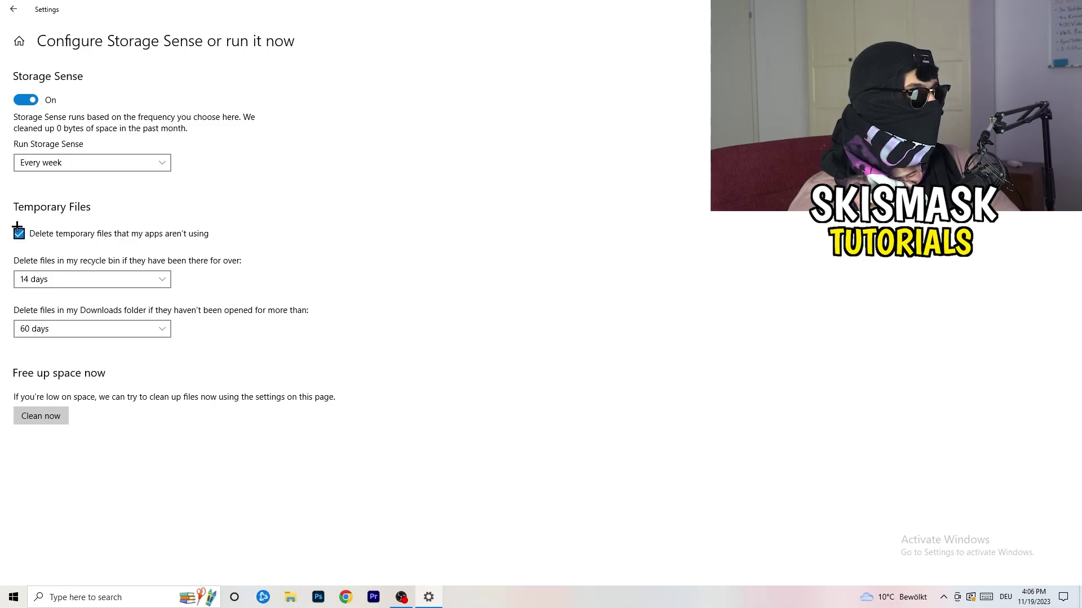
pyautogui.click(84, 279)
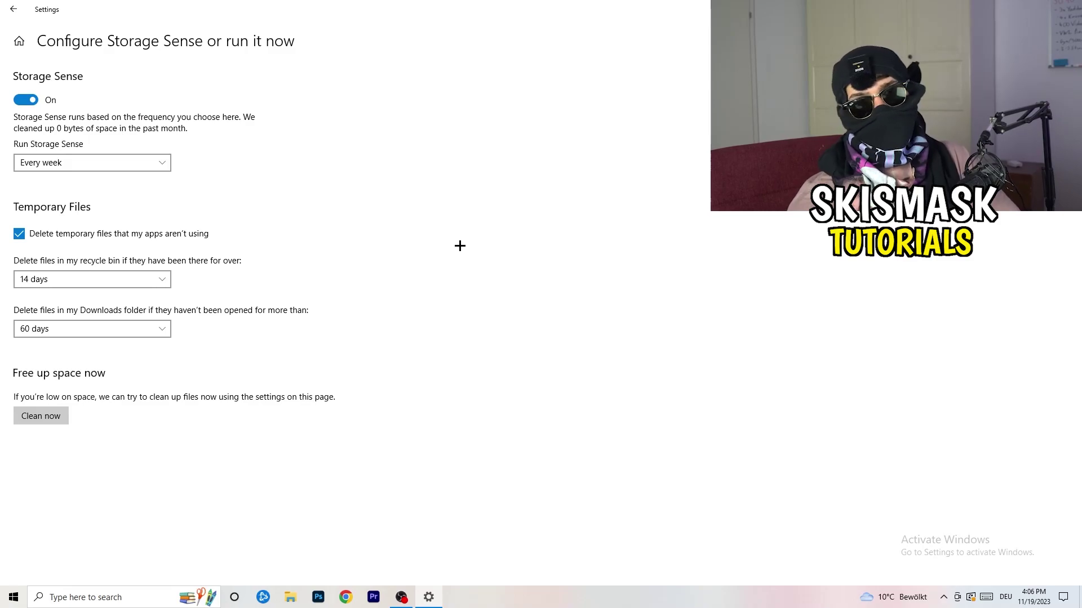
pyautogui.click(99, 330)
pyautogui.click(425, 256)
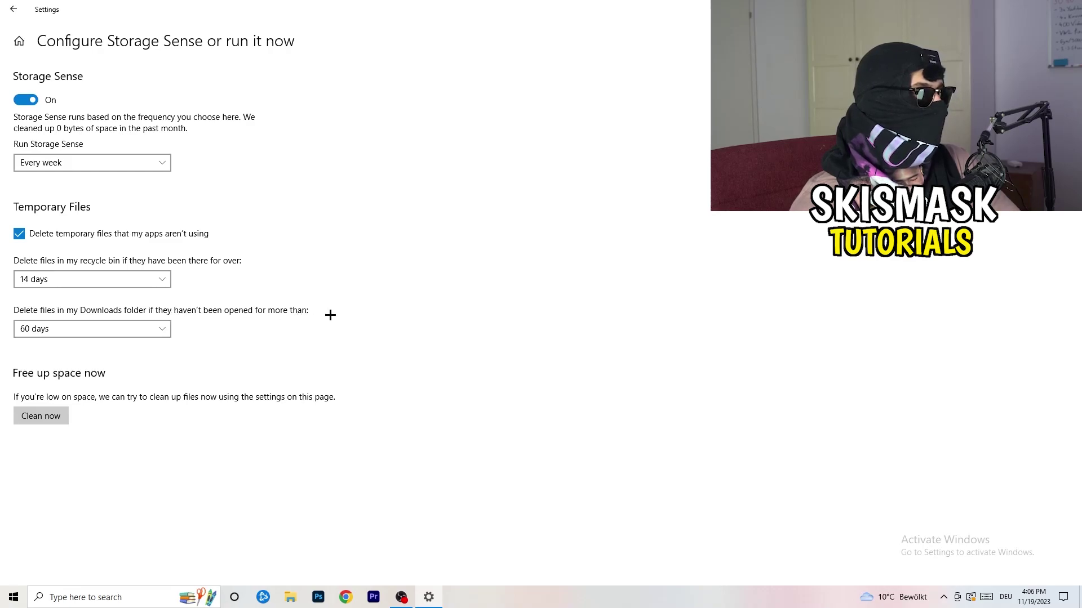
pyautogui.click(109, 339)
pyautogui.click(530, 275)
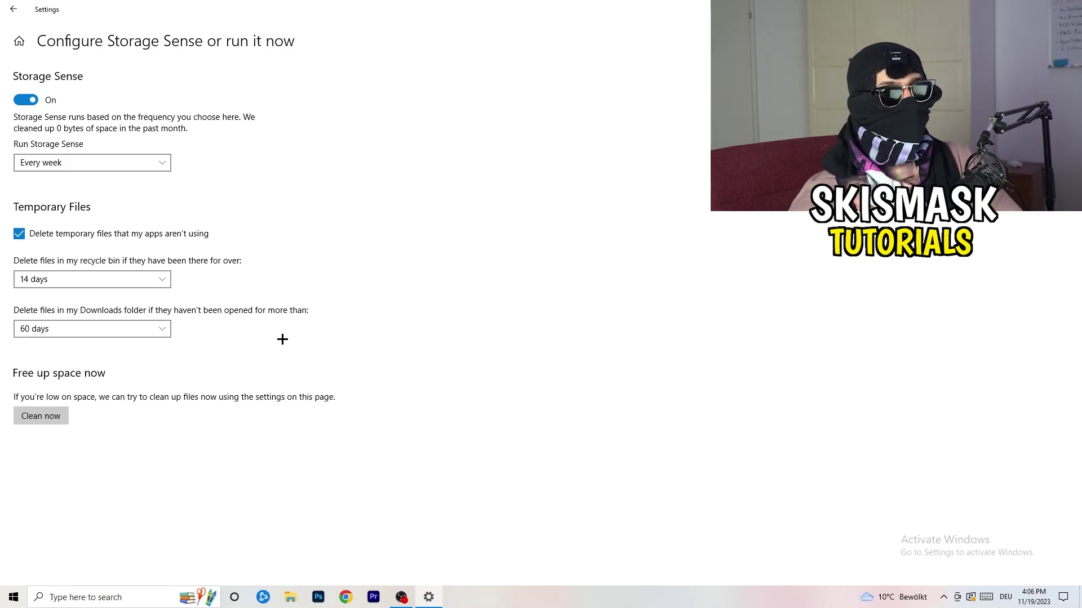
pyautogui.click(13, 9)
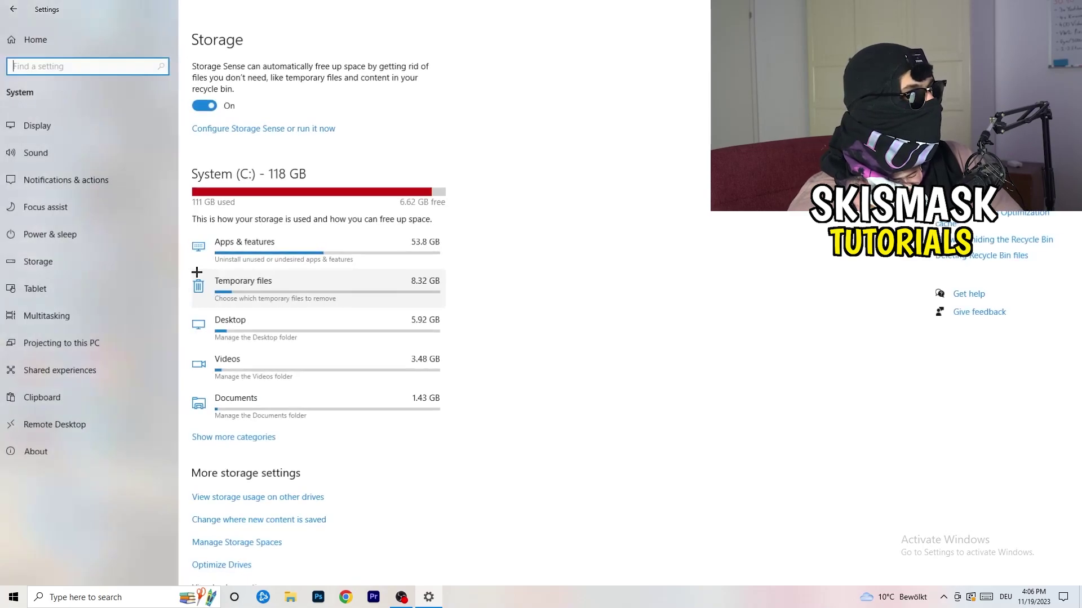
# - Go to Update & Security from the Settings home to check Windows Update
pyautogui.click(13, 9)
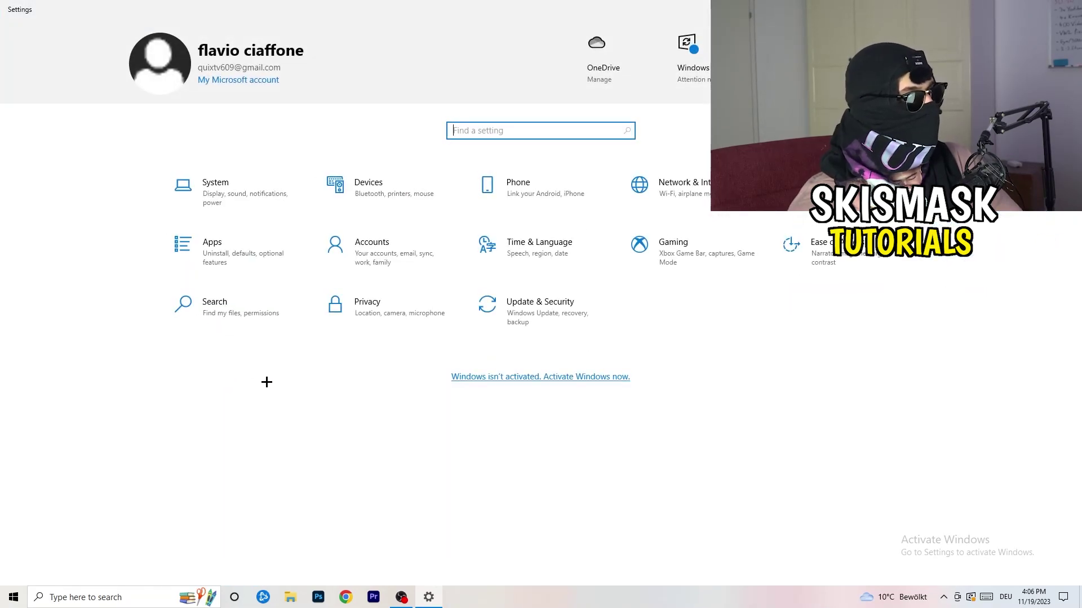
pyautogui.click(532, 317)
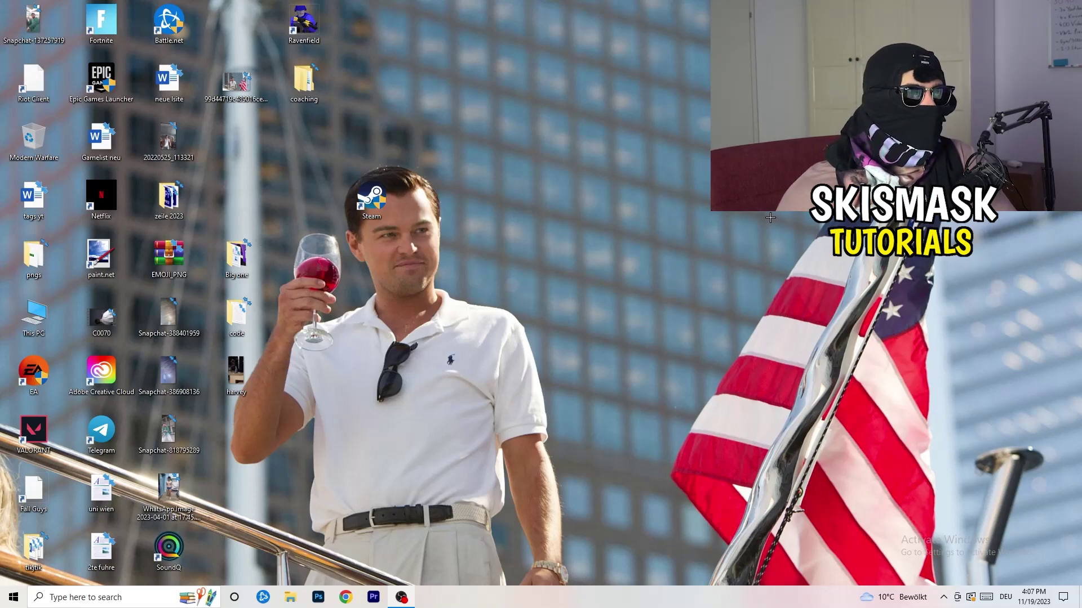
pyautogui.rightClick(656, 238)
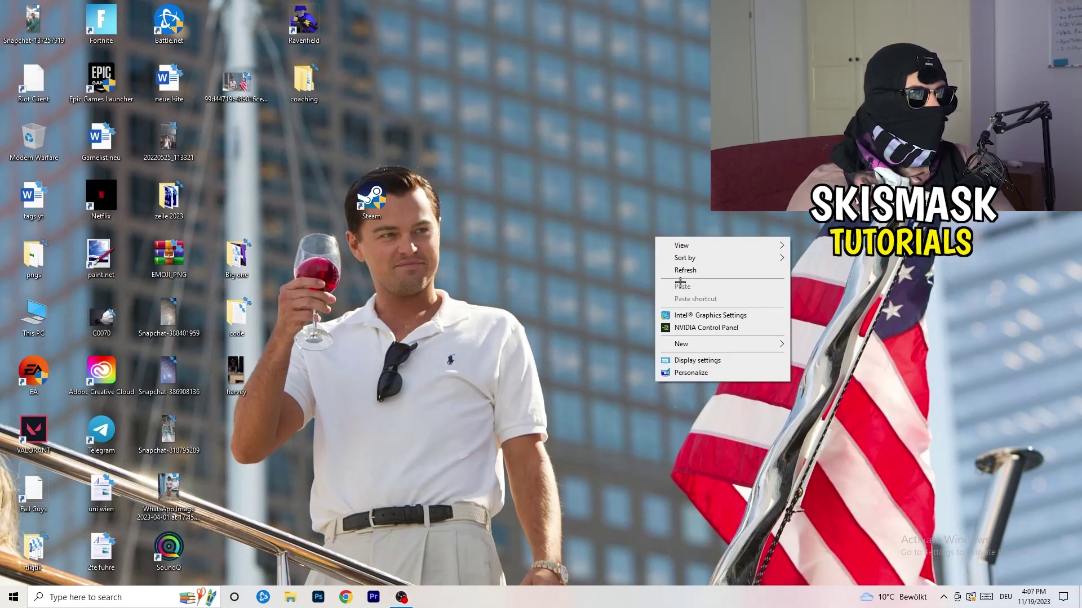
pyautogui.click(721, 330)
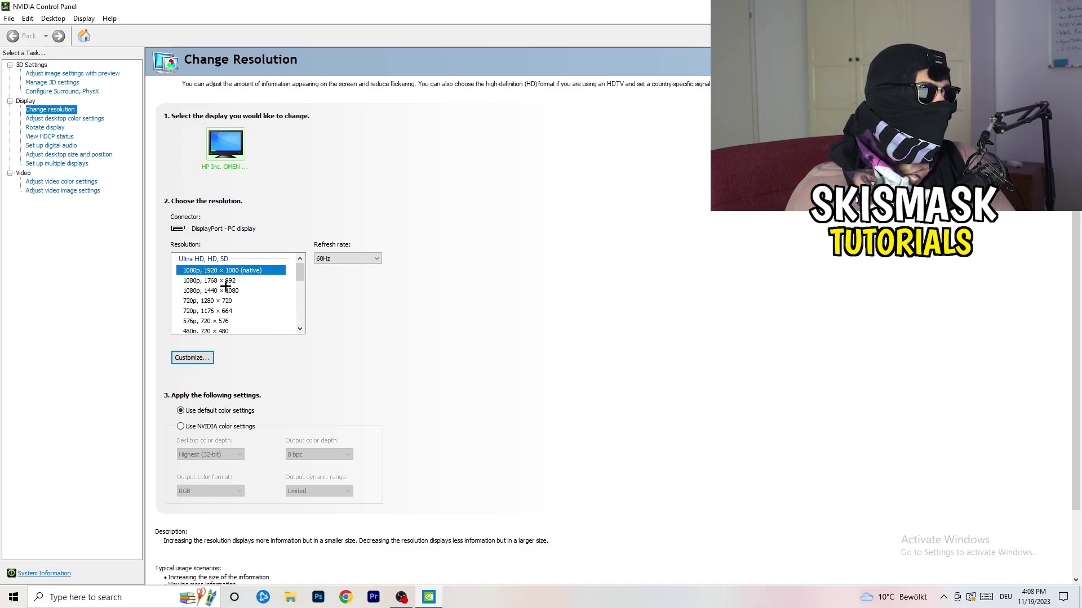
pyautogui.click(59, 75)
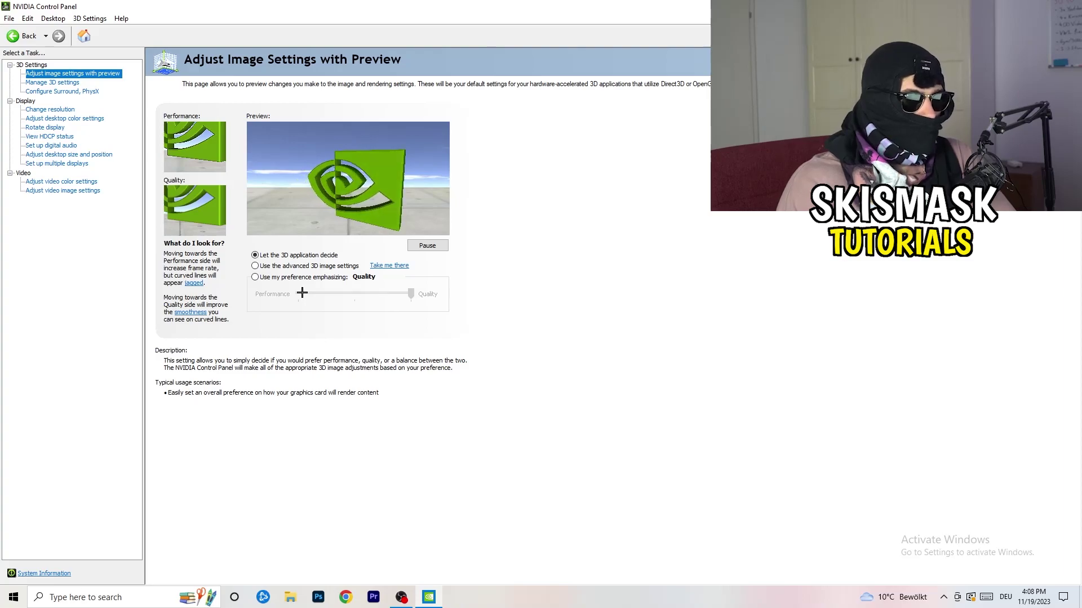
pyautogui.hotkey('alt', 'F4')
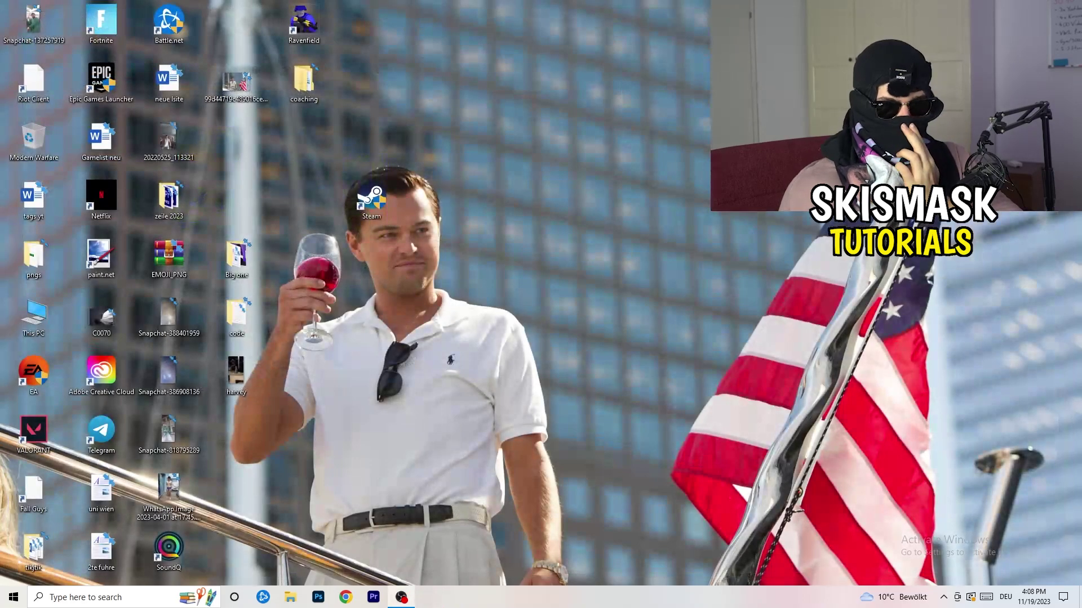